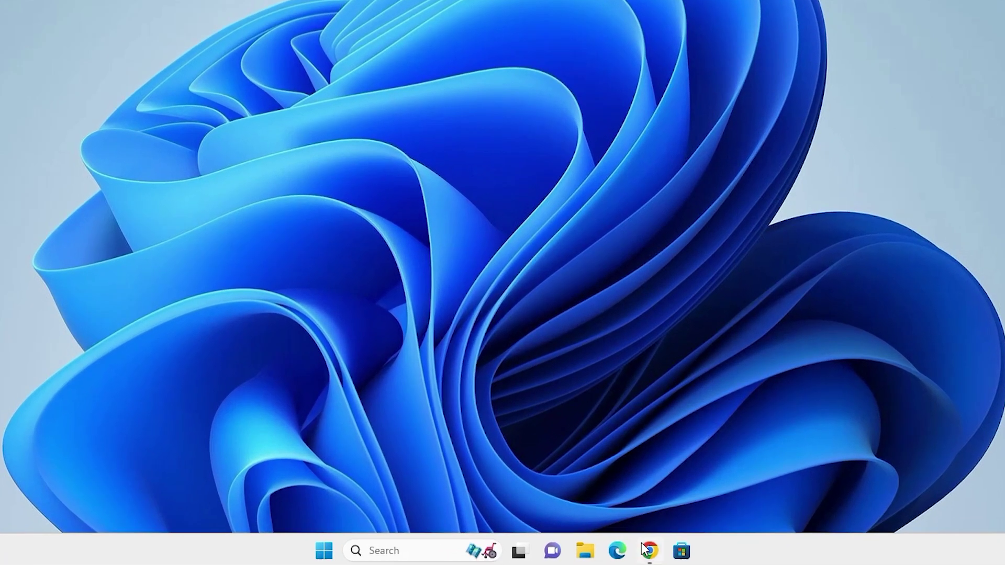
Step: Rerun the printer driver search and open the HP DesignJet 1050c result in a new tab
click(649, 555)
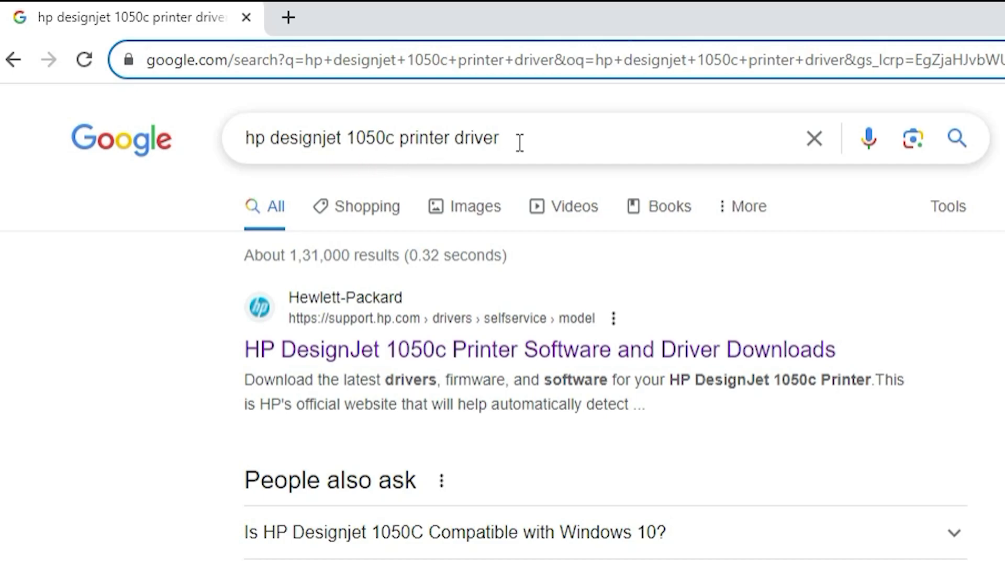
click(544, 144)
key(Return)
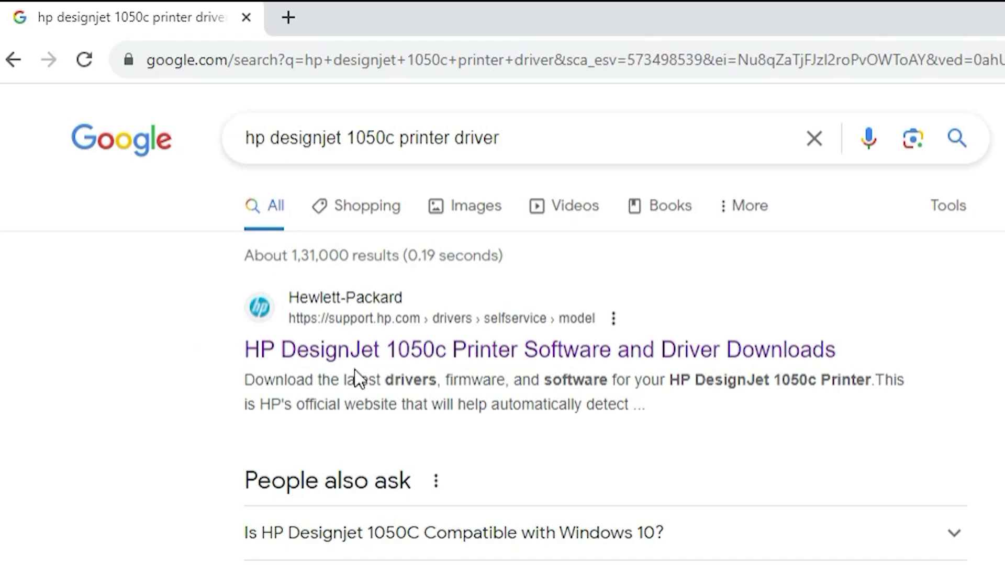
right_click(365, 358)
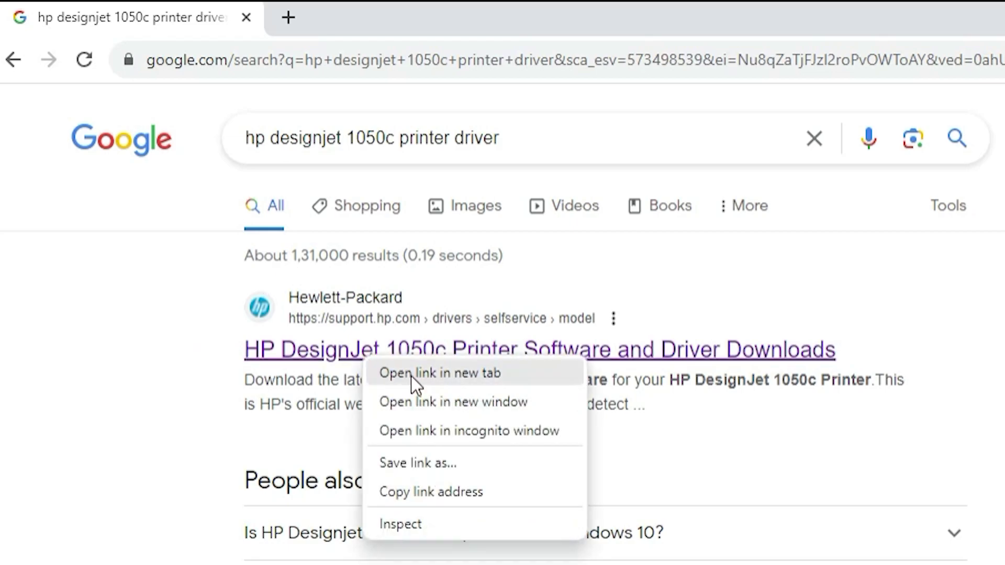
click(428, 375)
click(327, 14)
mouse_move(260, 98)
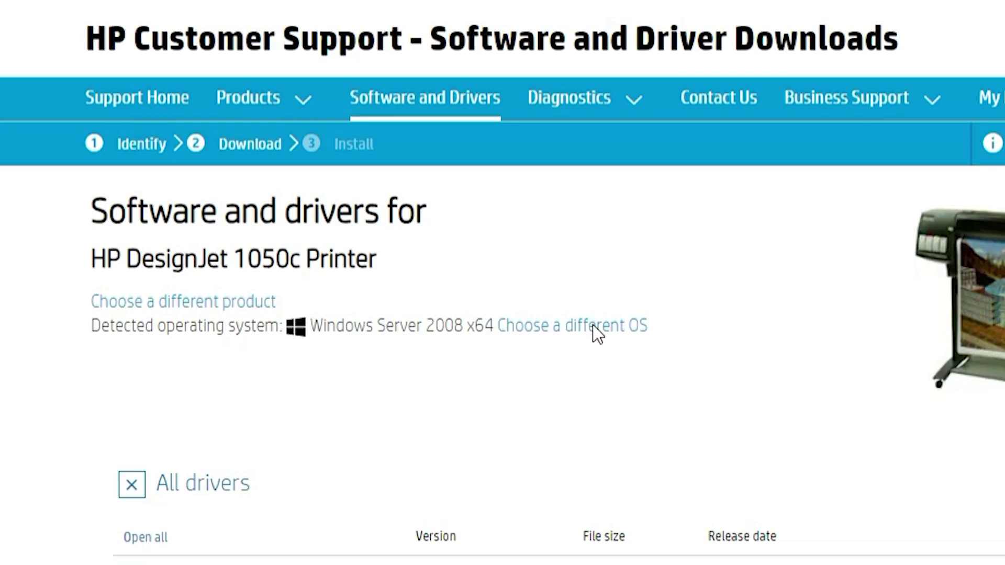
Step: Change the page's operating system from Windows Server 2008 x64 to Windows Vista (64-bit)
click(594, 342)
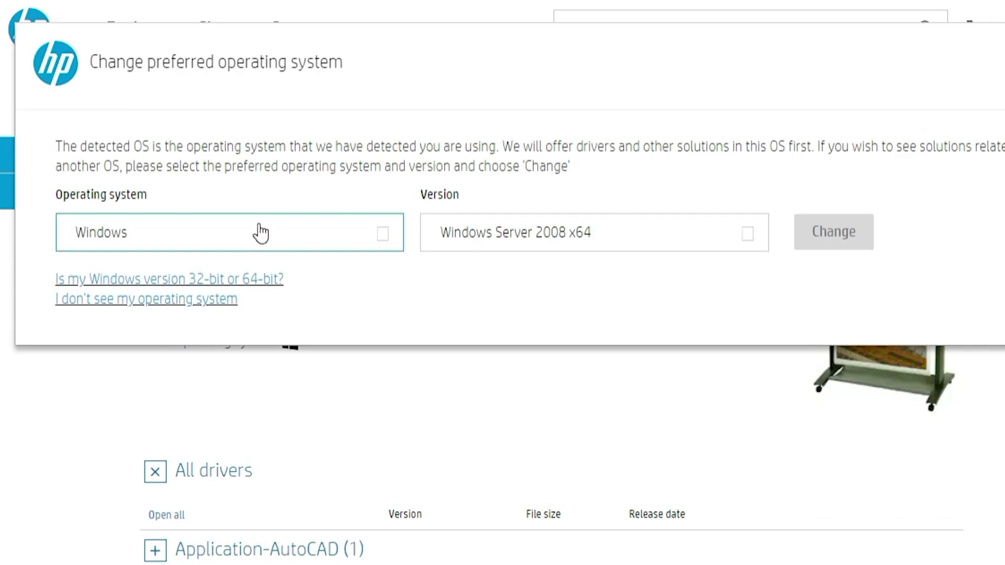
click(259, 232)
click(129, 391)
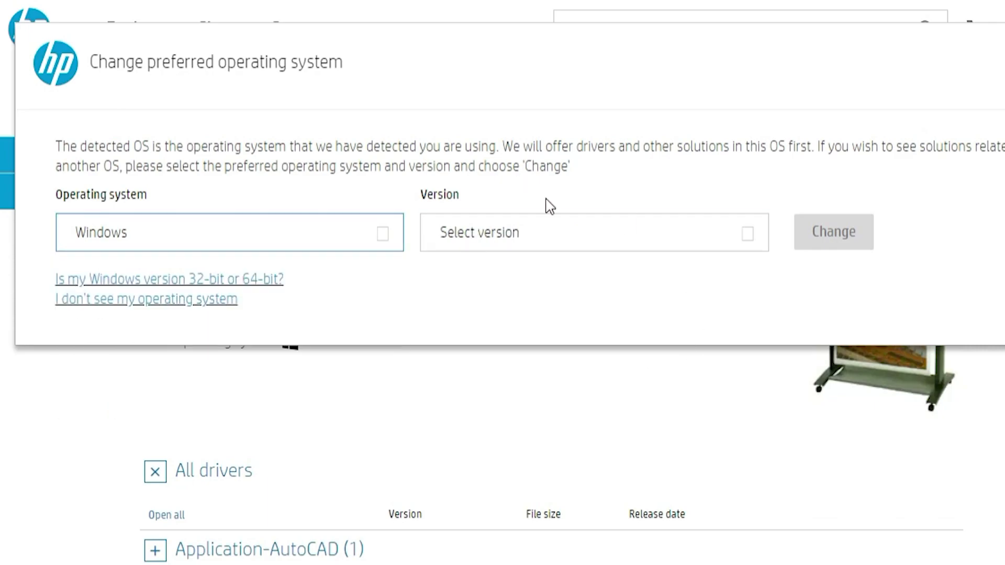
click(531, 238)
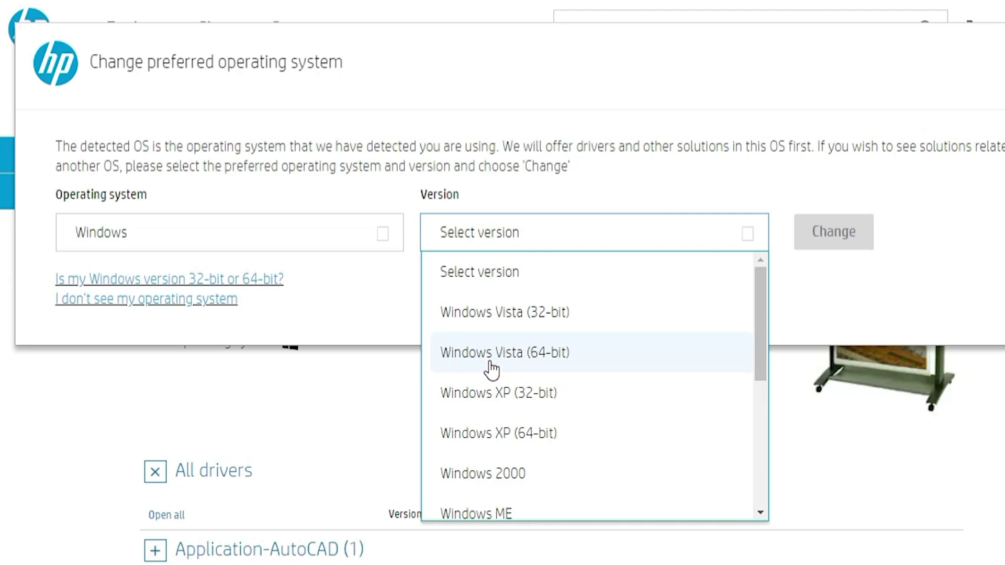
click(493, 368)
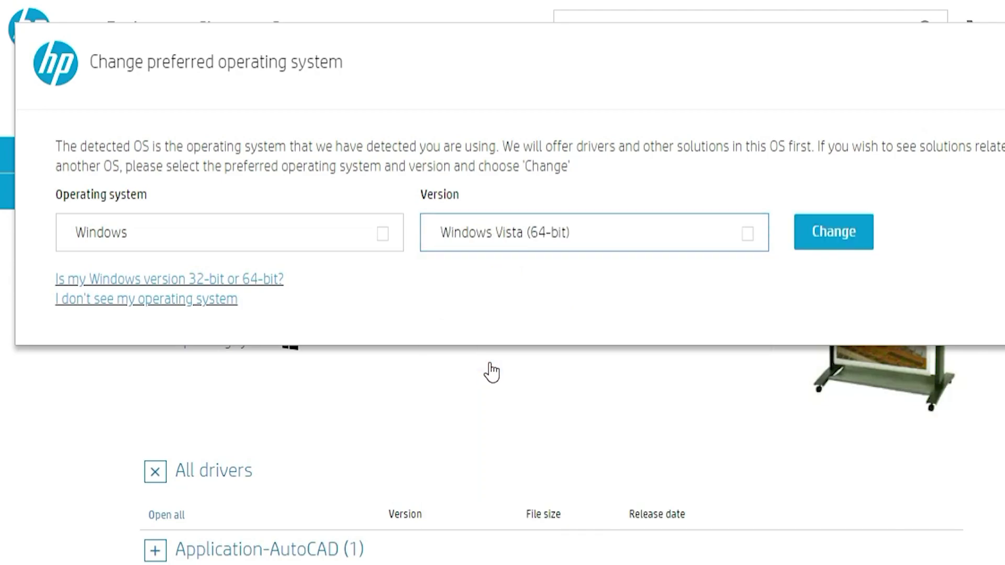
click(854, 235)
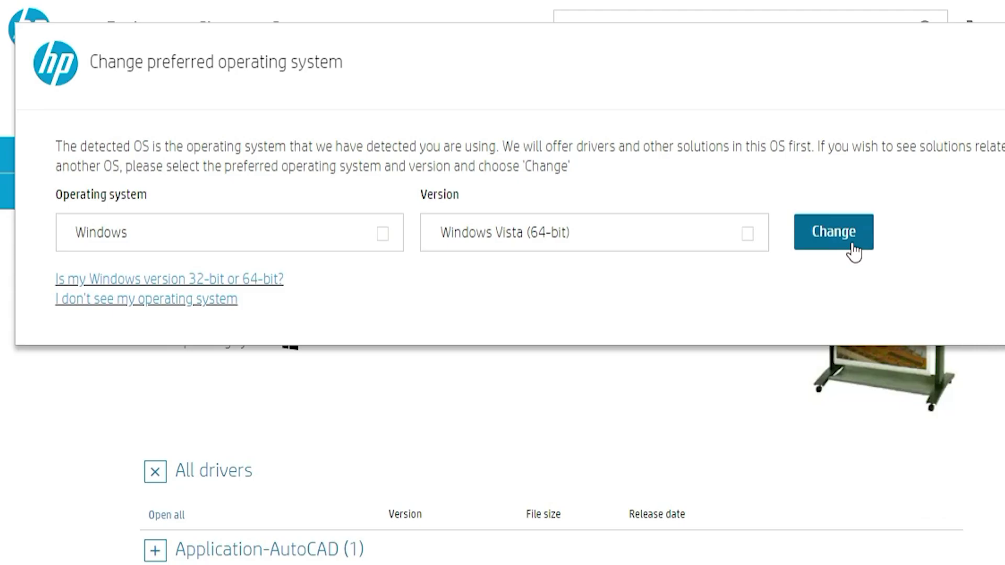
scroll(503, 314, down, 2)
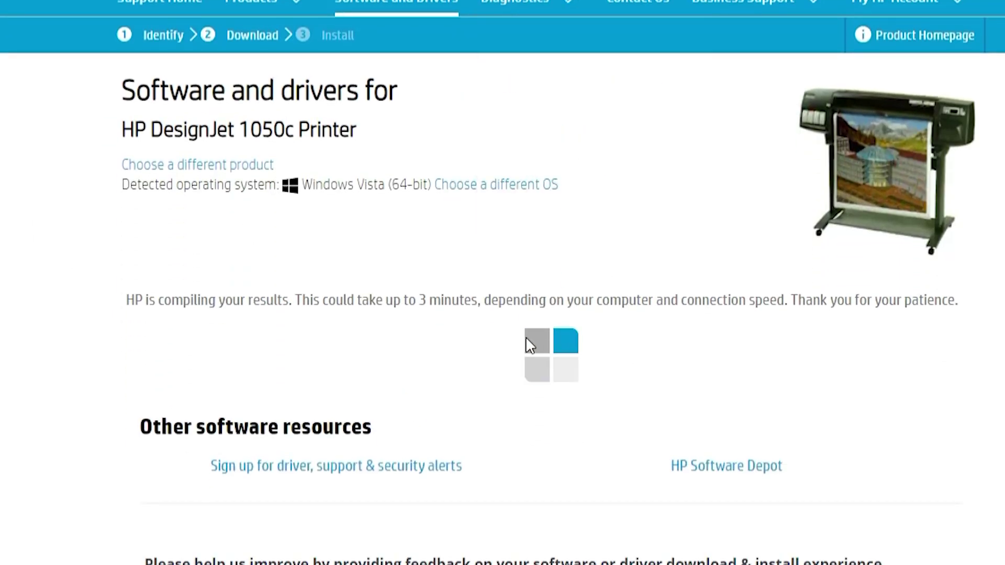
scroll(341, 297, down, 2)
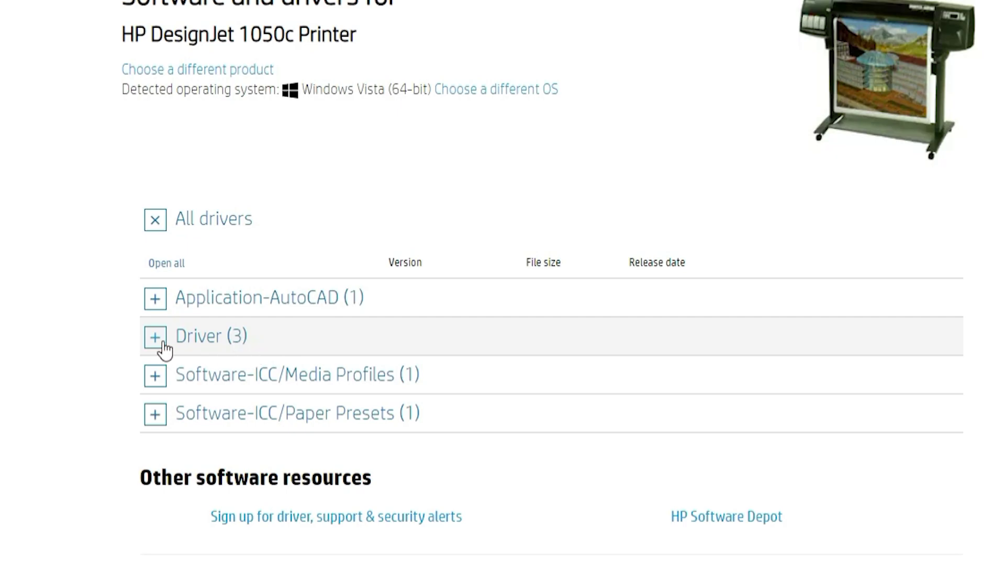
Step: Expand Driver (3) and download hpdj1000wx64glen.exe (1,906 KB)
click(154, 338)
scroll(102, 346, down, 2)
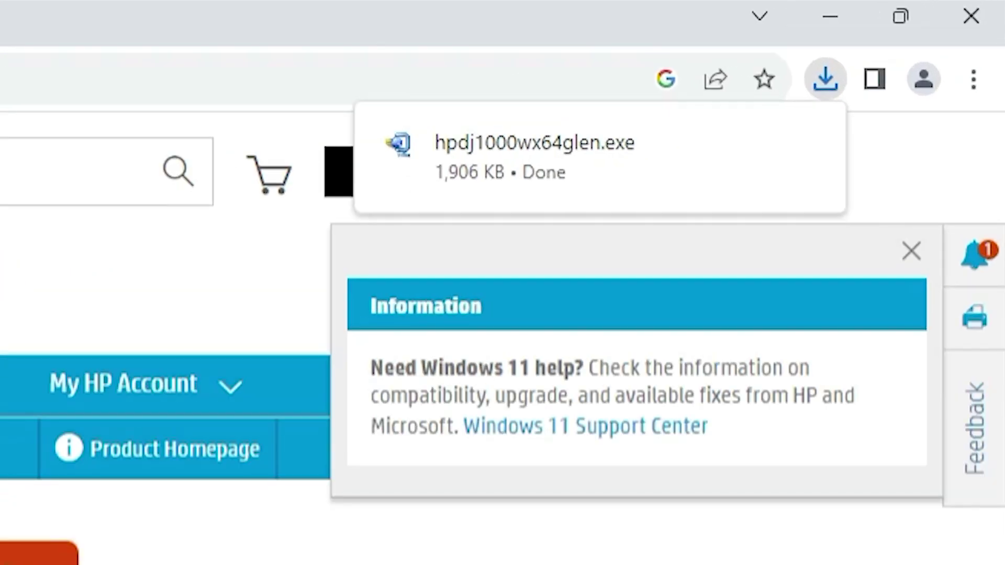
mouse_move(597, 157)
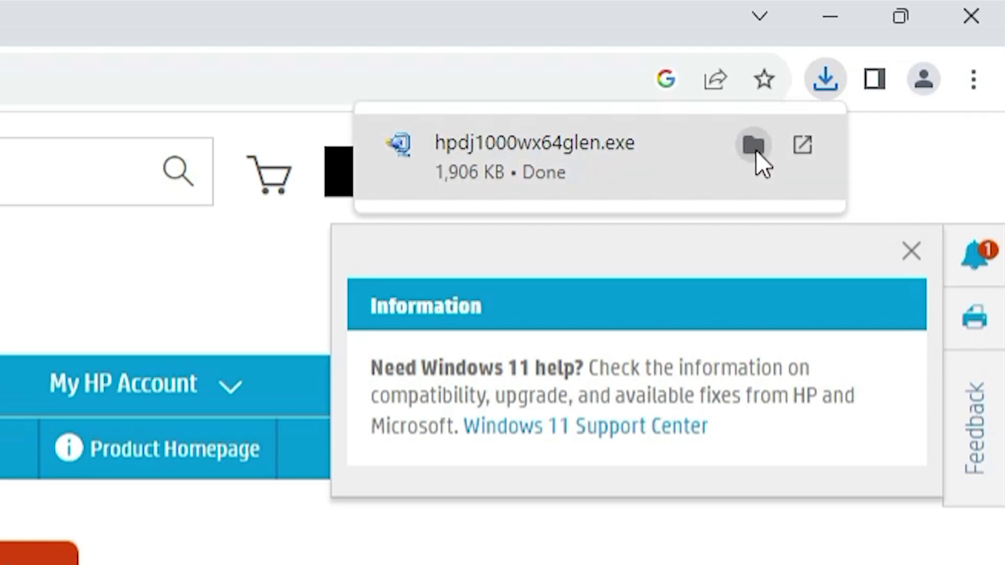
Step: Move hpdj1000wx64glen.exe from Downloads to the desktop and close the Downloads window
click(755, 145)
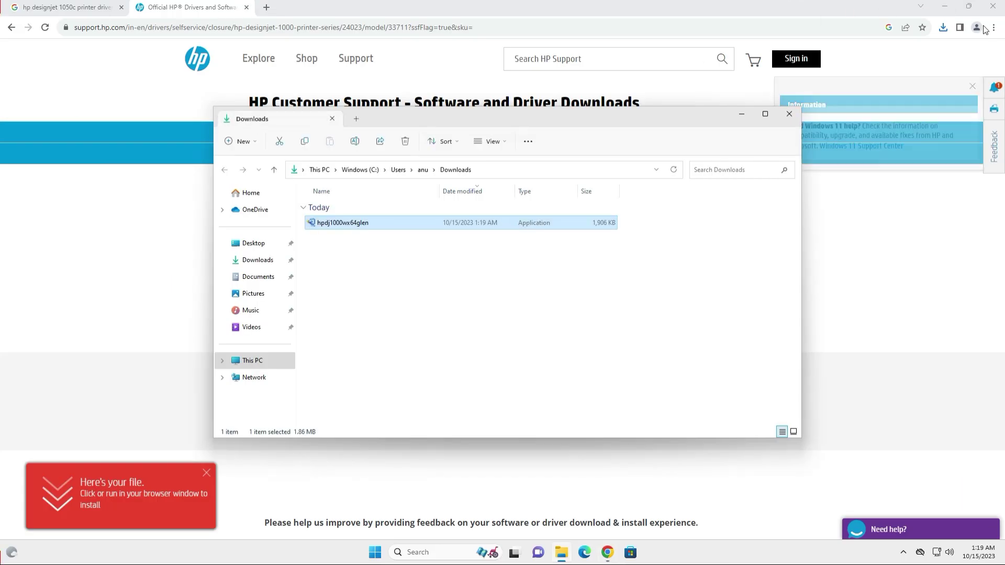
click(754, 110)
click(943, 7)
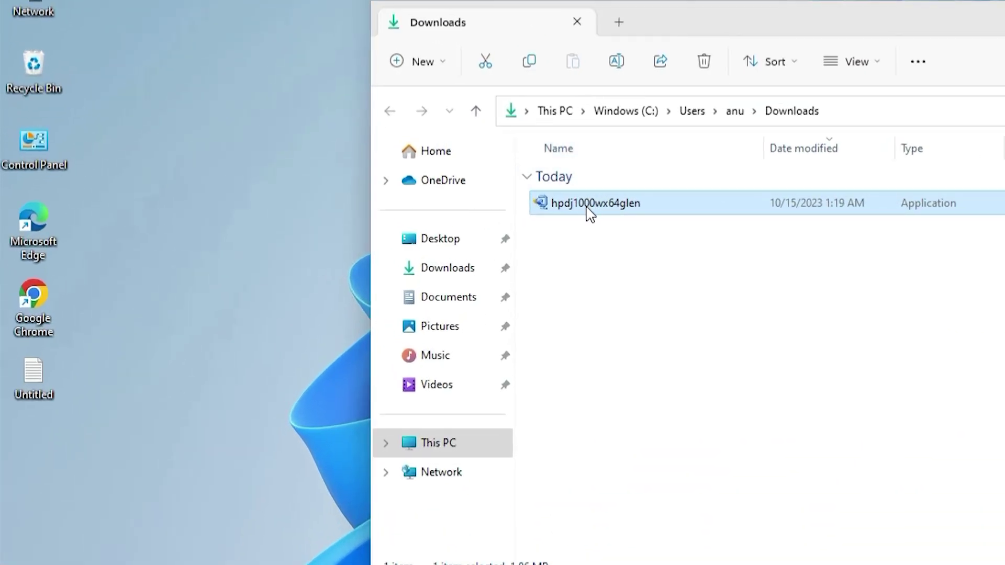
drag(585, 202, 284, 256)
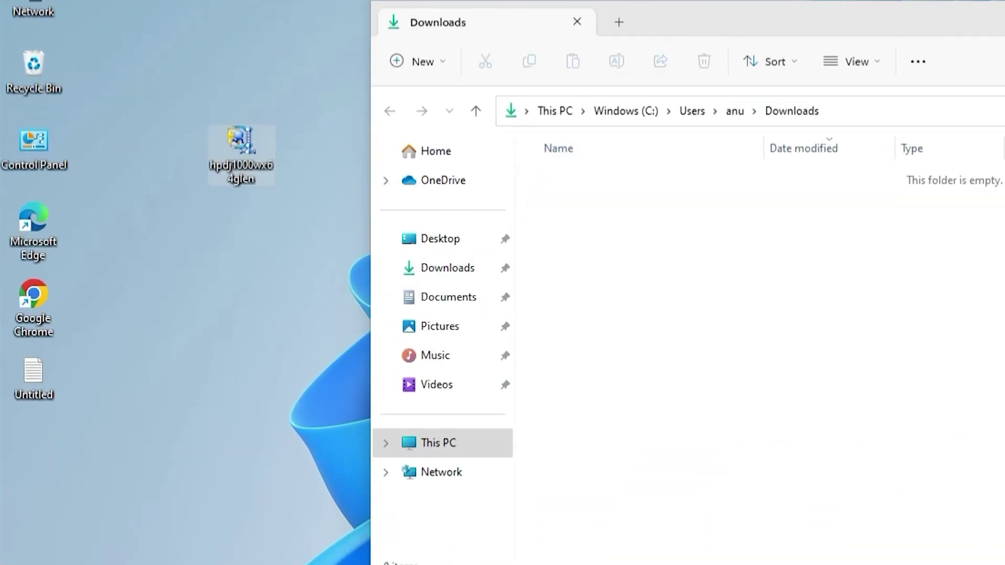
key(alt+F4)
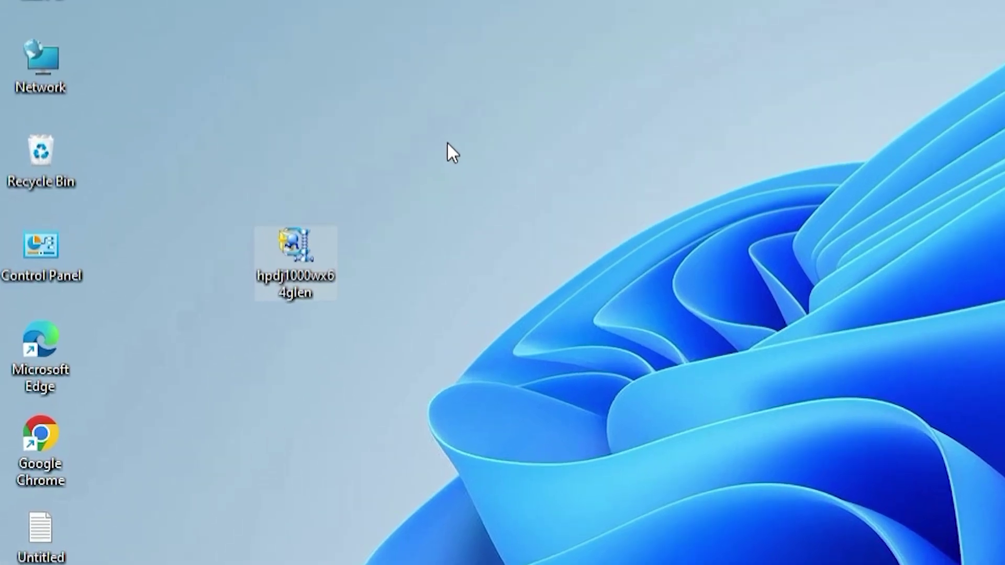
Step: Extract hpdj1000wx64glen.exe with WinRAR into a hpdj1000wx64glen folder on the desktop
drag(364, 58, 213, 190)
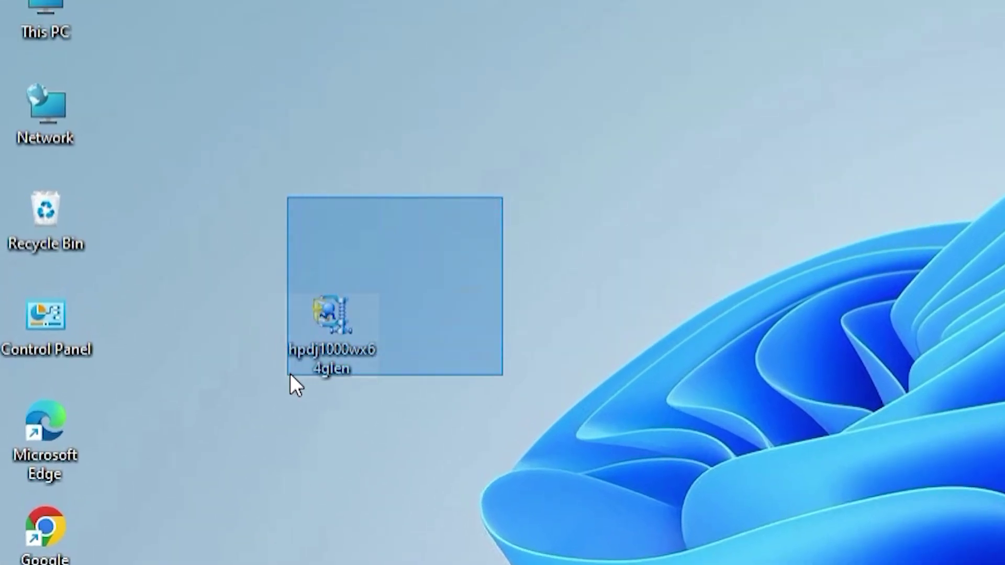
right_click(344, 335)
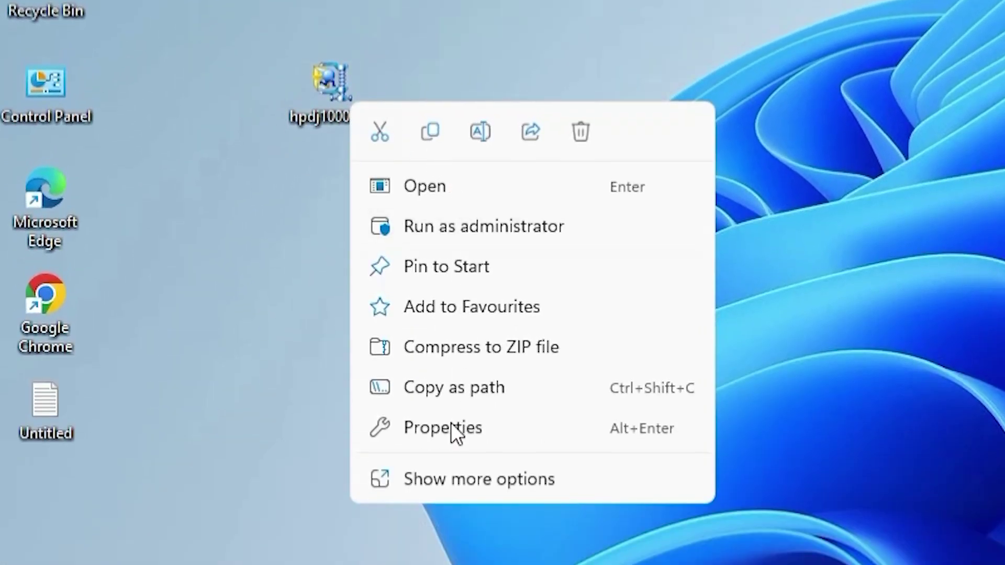
click(451, 479)
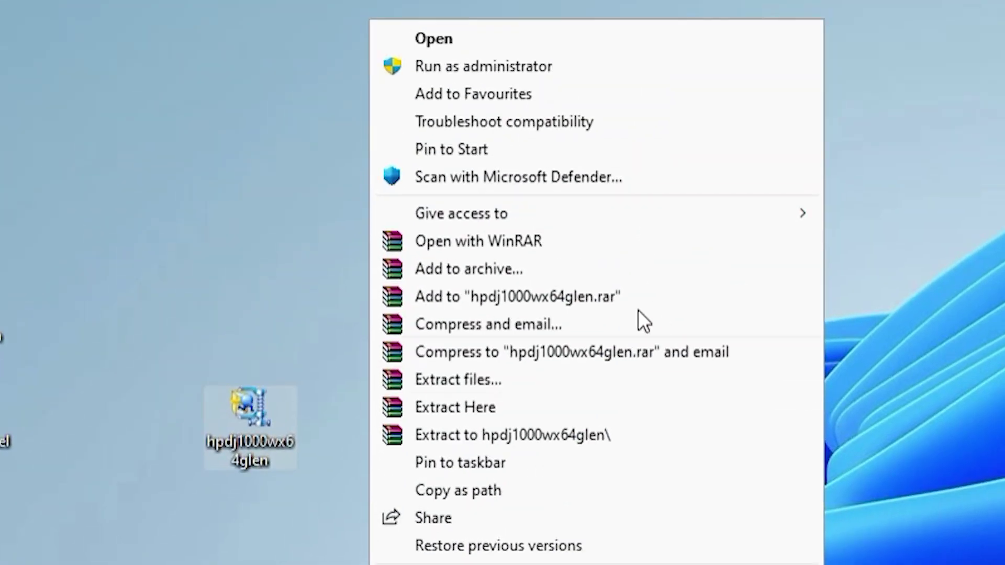
click(479, 376)
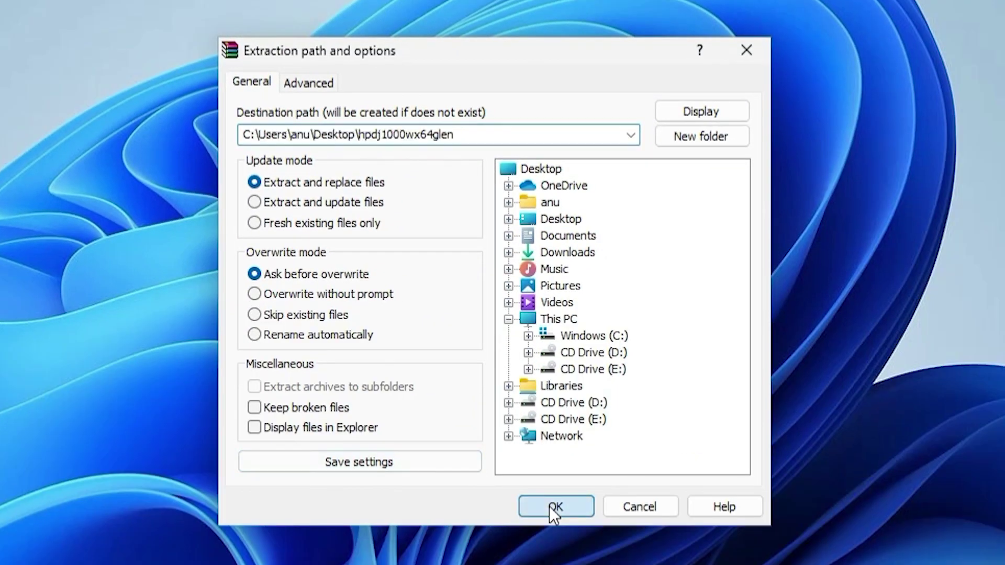
click(550, 508)
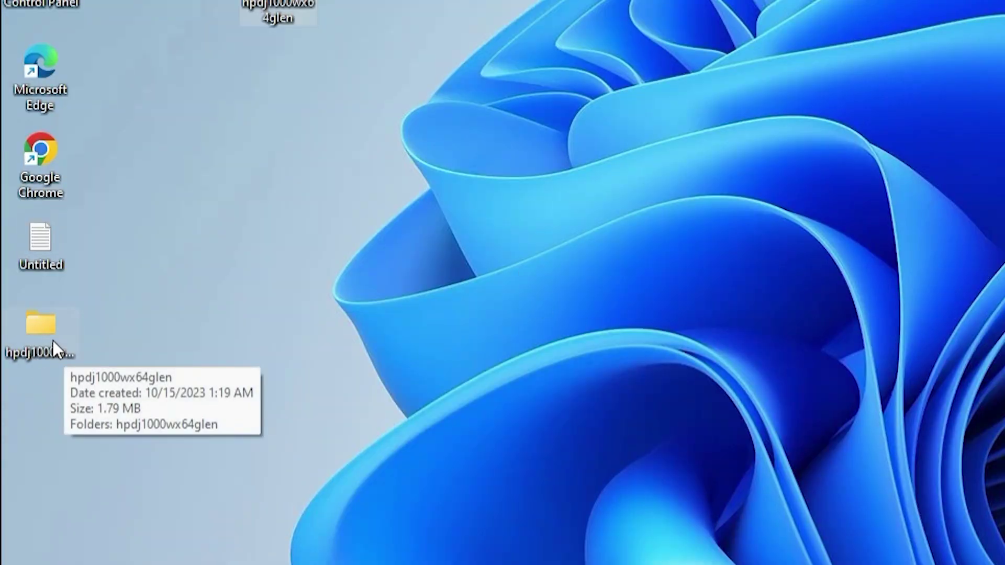
Step: Browse the extracted hpdj1000wx64glen folder, then reach Devices and Printers through Control Panel
click(53, 341)
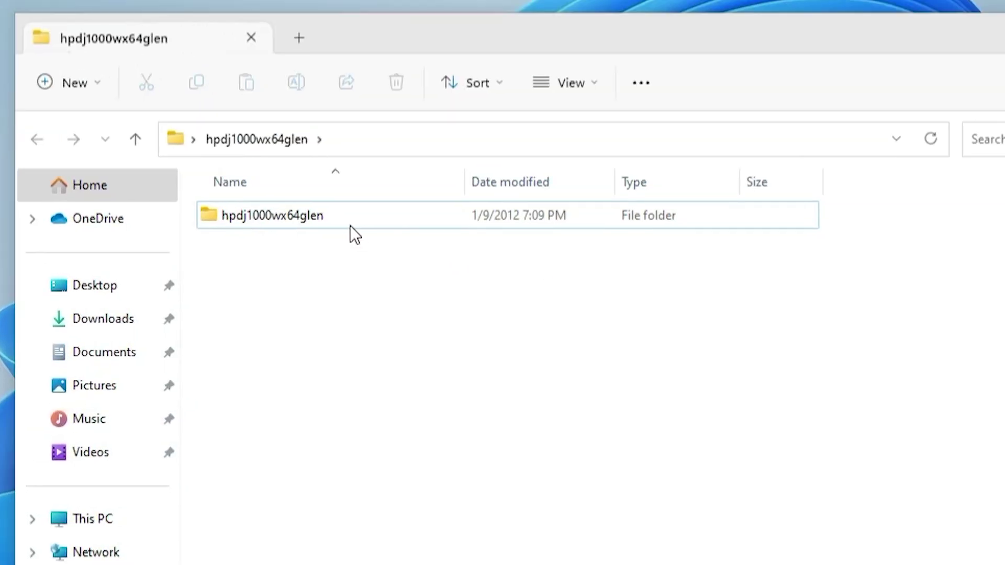
double_click(350, 226)
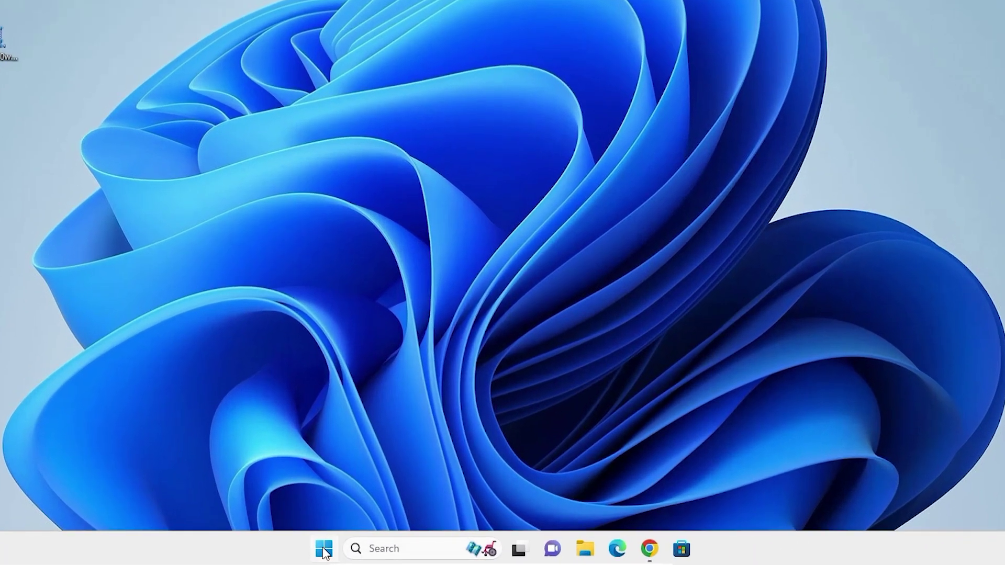
click(324, 552)
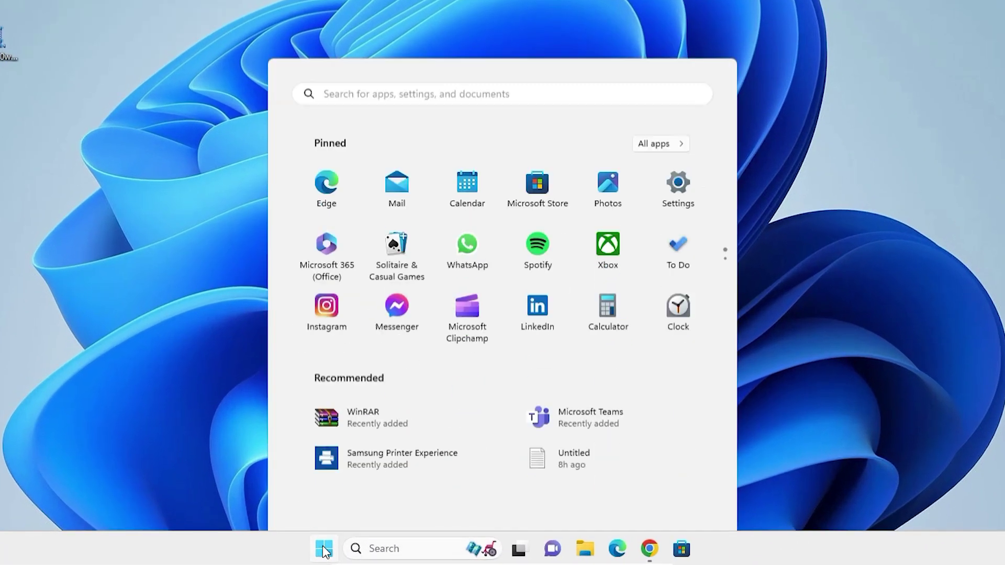
text(con)
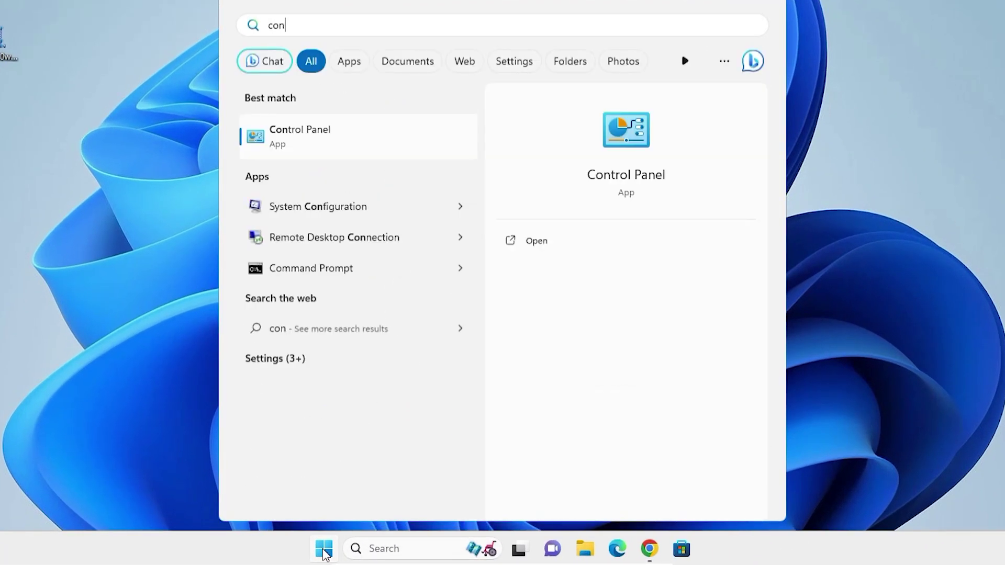
click(350, 136)
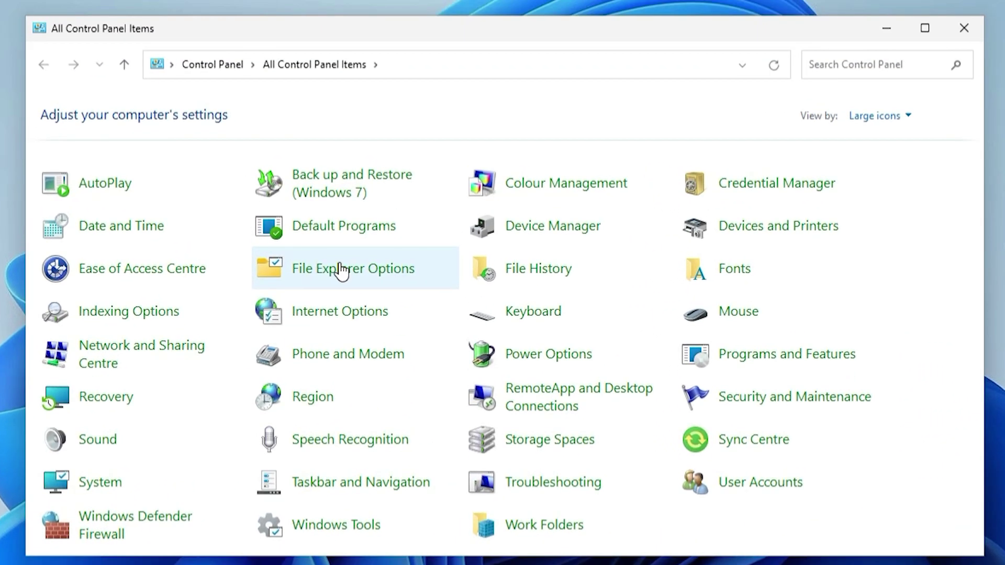
click(778, 232)
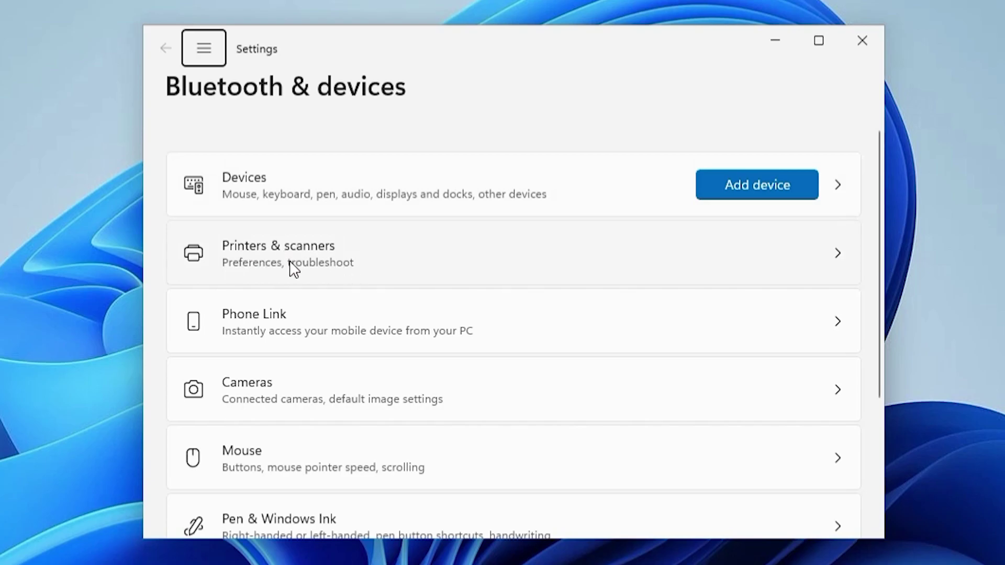
Step: Add a device from Printers & scanners and choose to add an unlisted printer manually
click(290, 269)
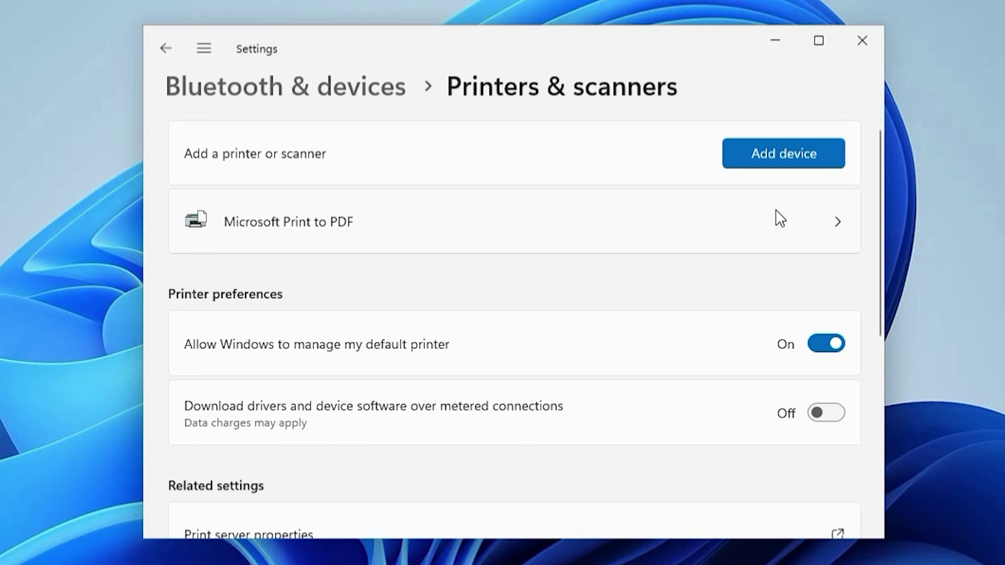
click(777, 157)
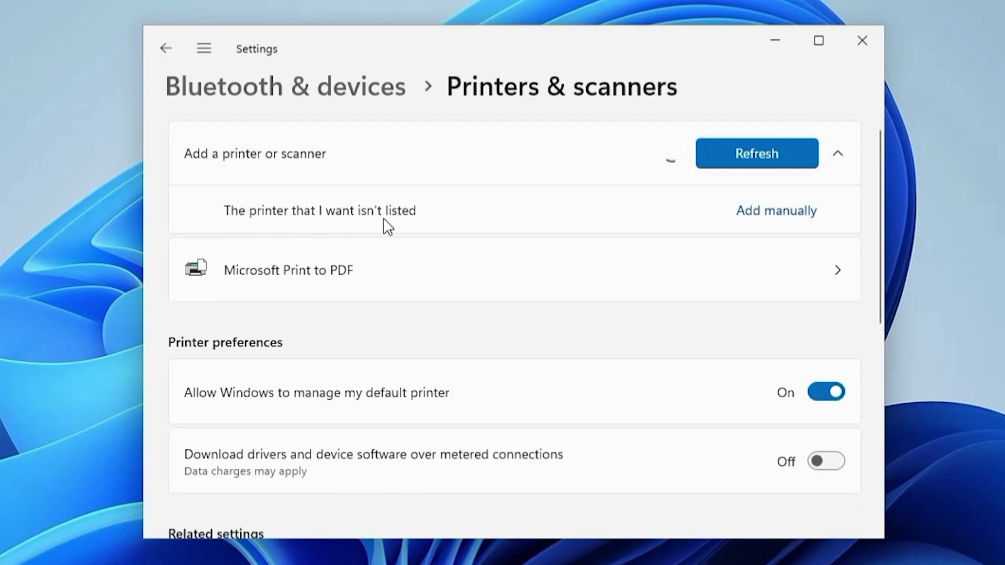
click(802, 220)
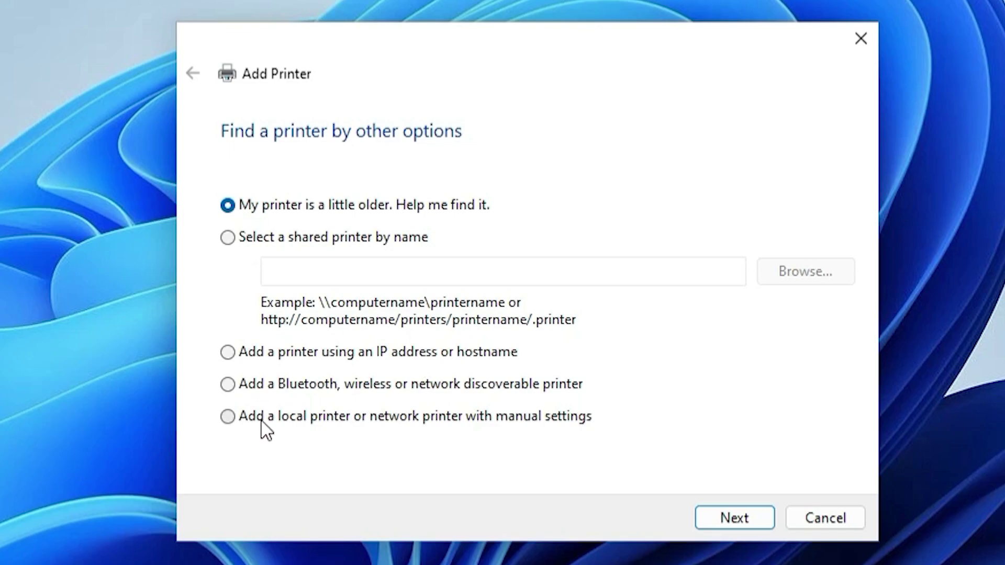
Step: Add a local printer with manual settings on the existing USB001 (Local Port)
click(441, 420)
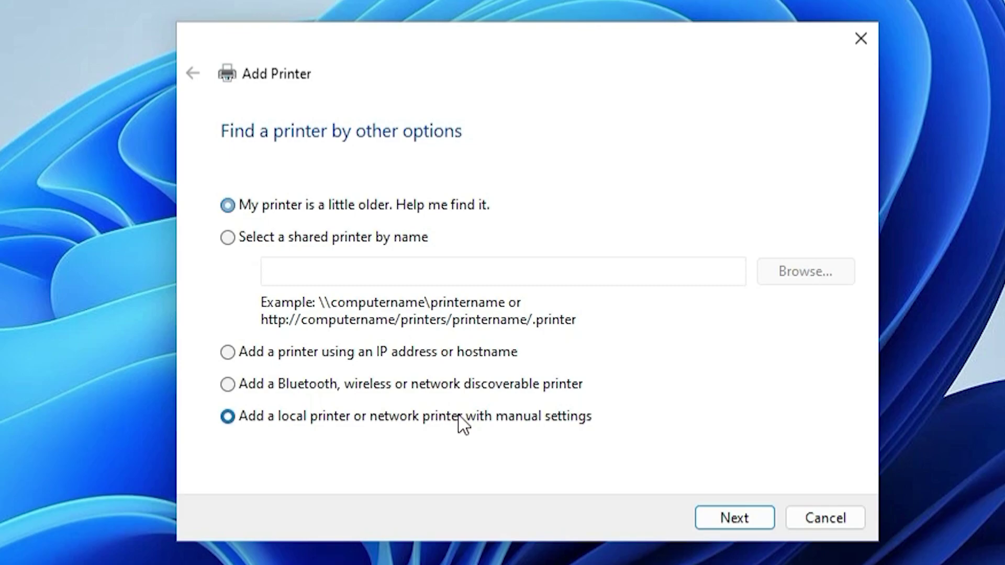
click(735, 518)
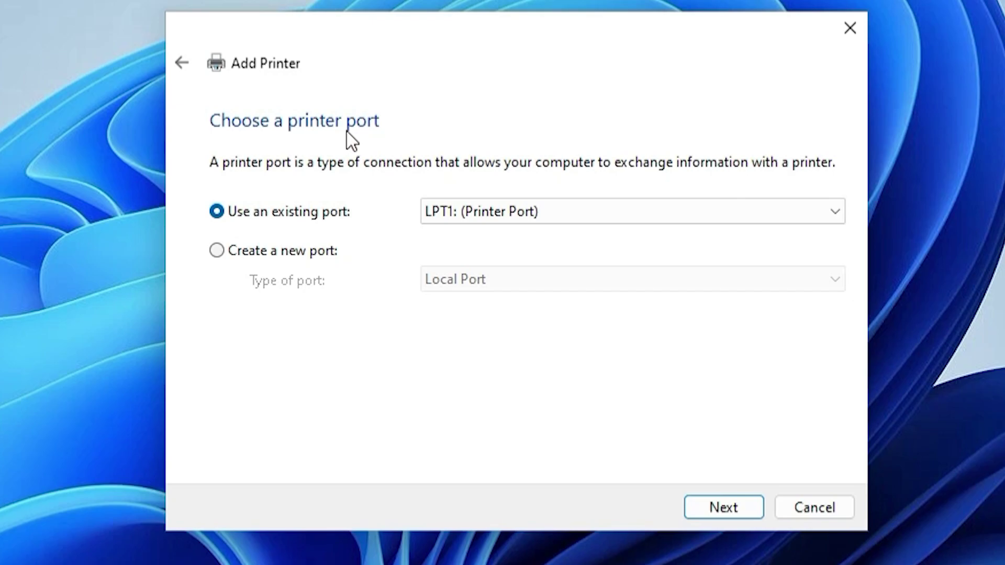
click(537, 214)
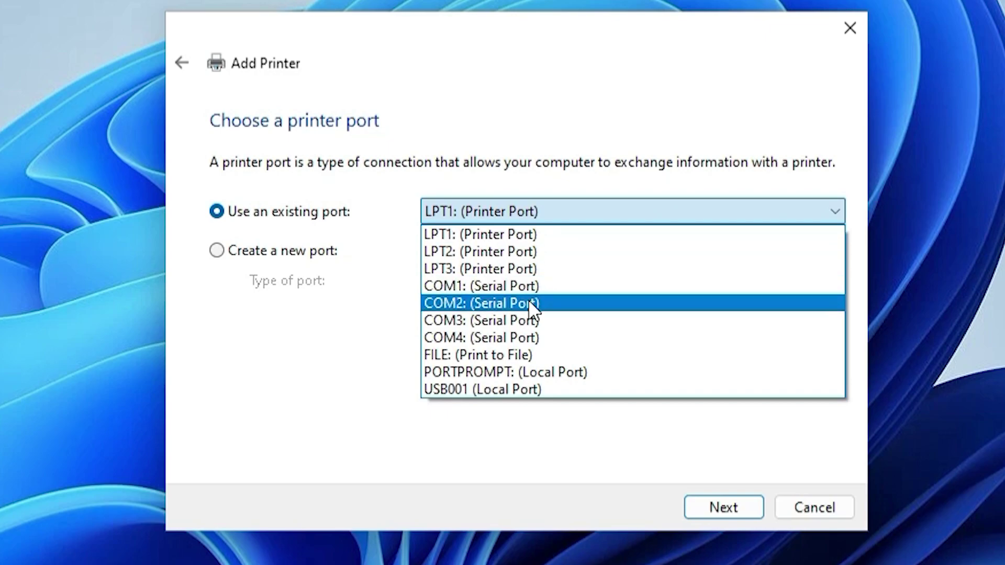
click(492, 388)
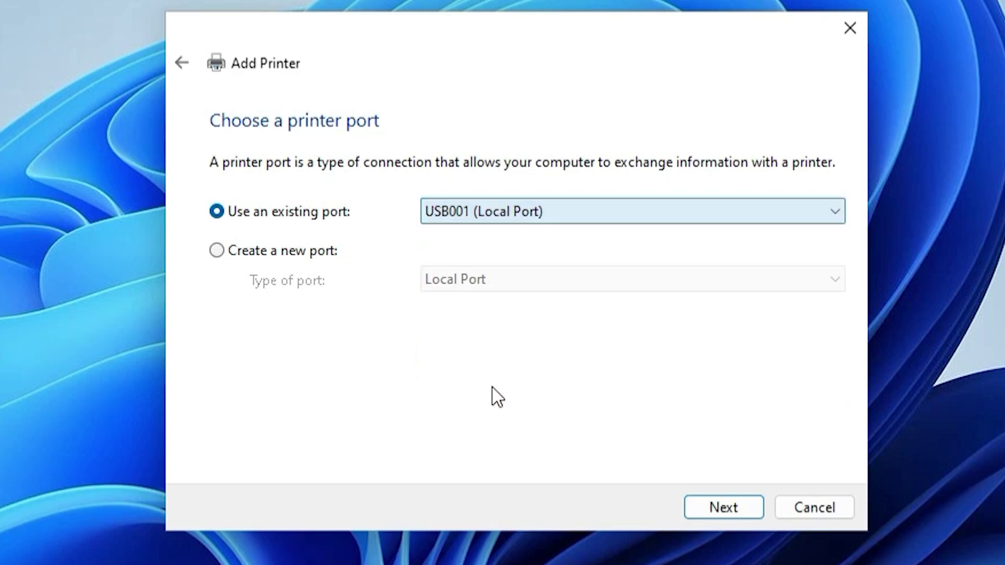
Step: Load the driver through Have Disk from Desktop\hpdj1000wx64glen\hpdj1000wx64glen\DSGJ1000.inf
click(724, 507)
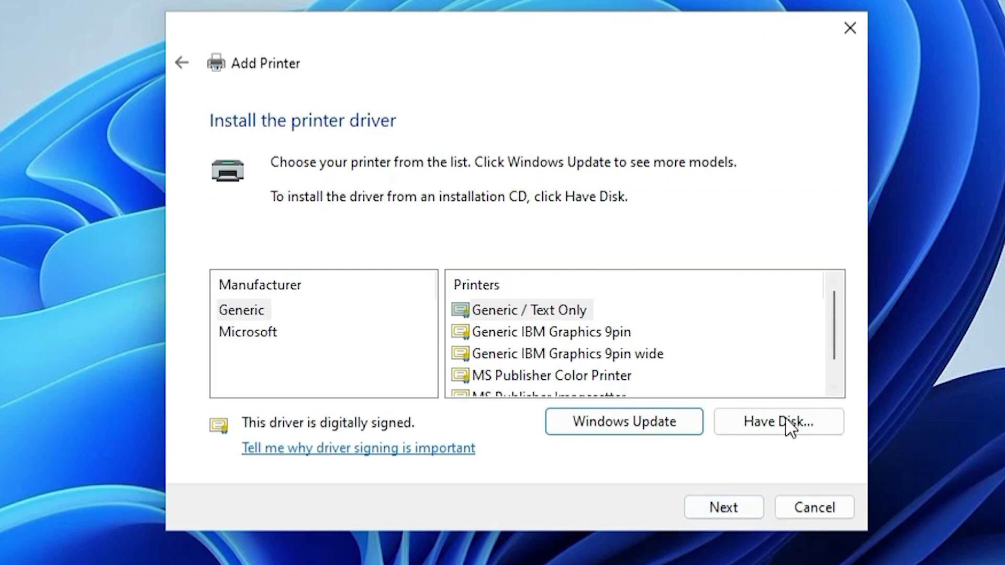
click(814, 433)
click(703, 386)
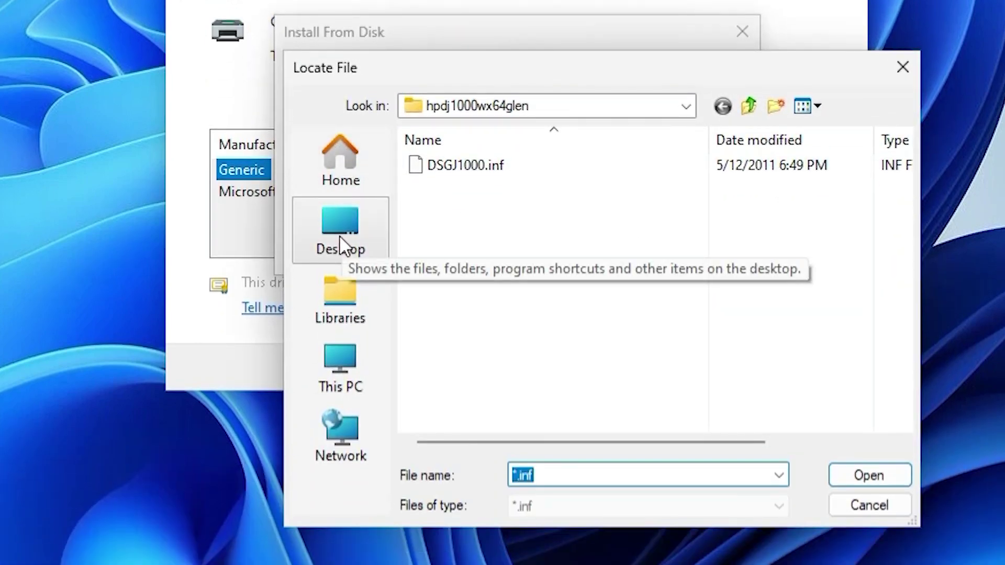
click(343, 244)
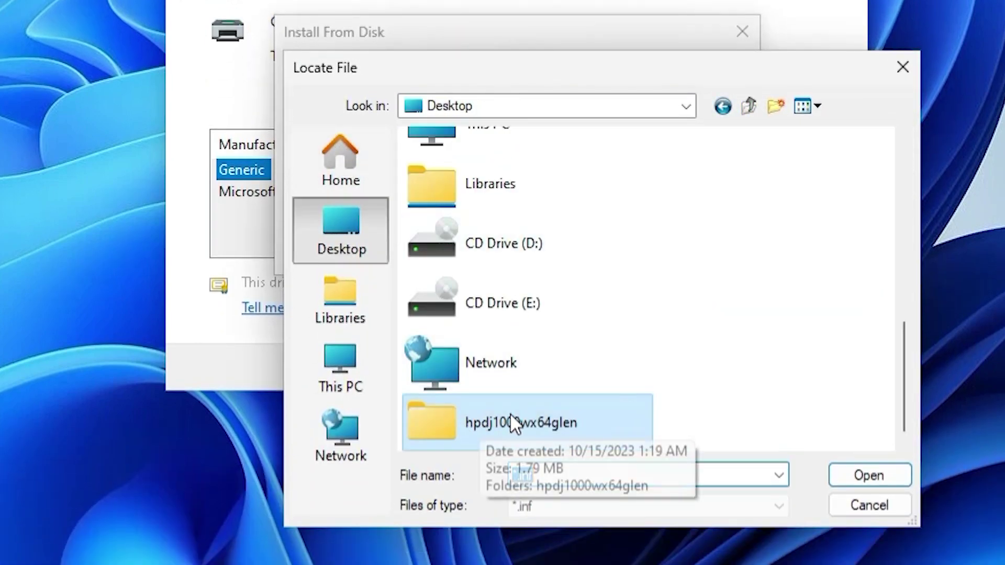
double_click(487, 428)
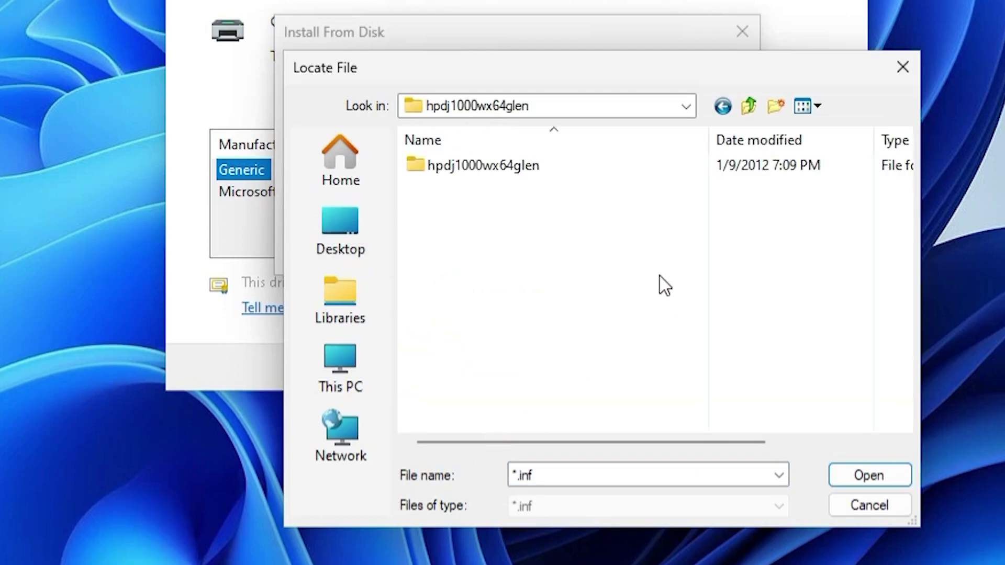
click(500, 174)
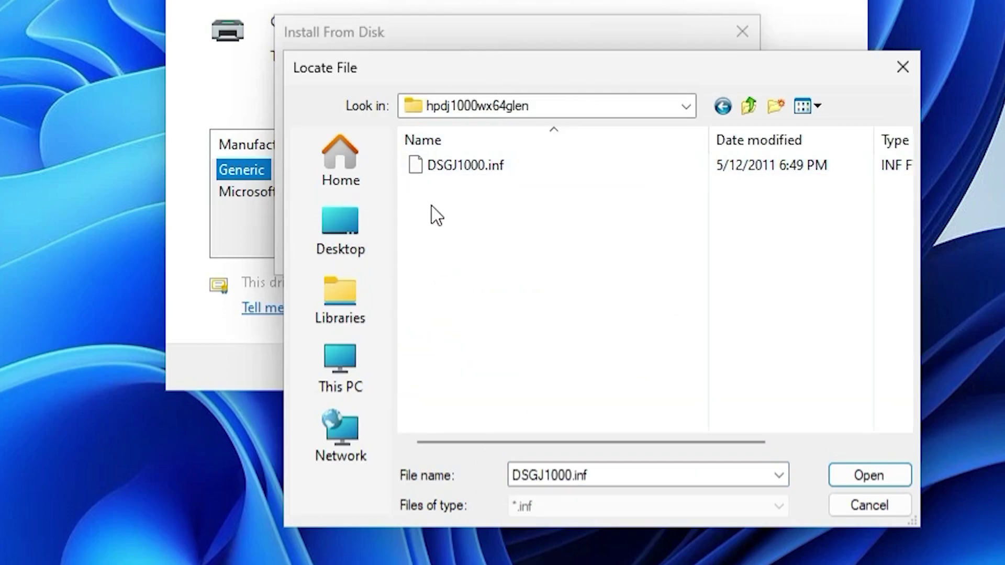
click(492, 167)
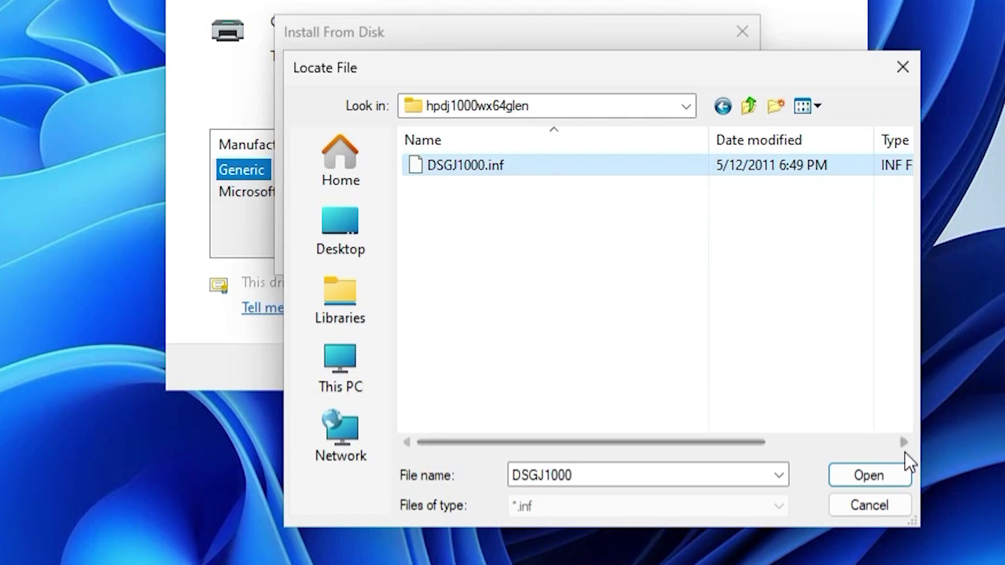
click(890, 483)
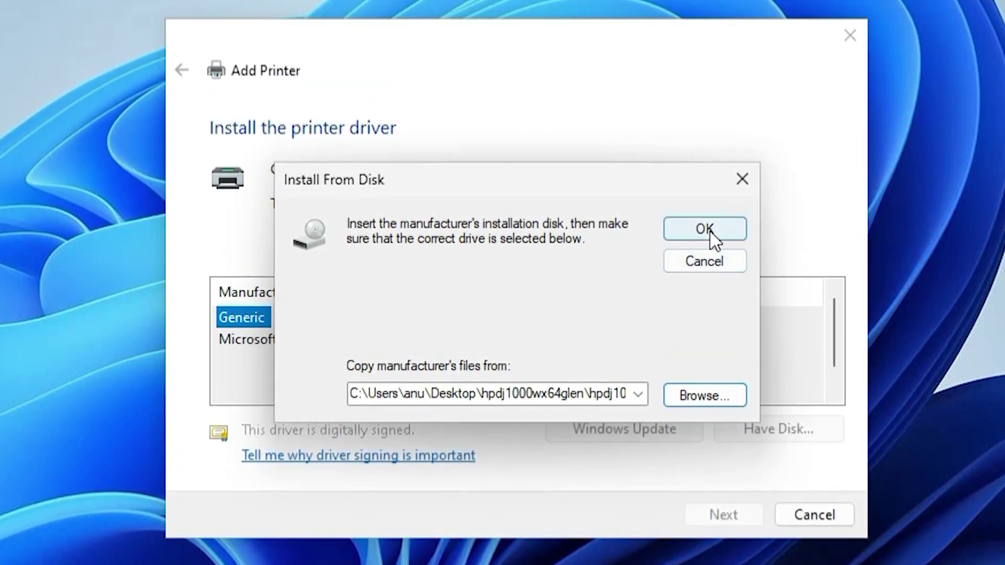
click(705, 229)
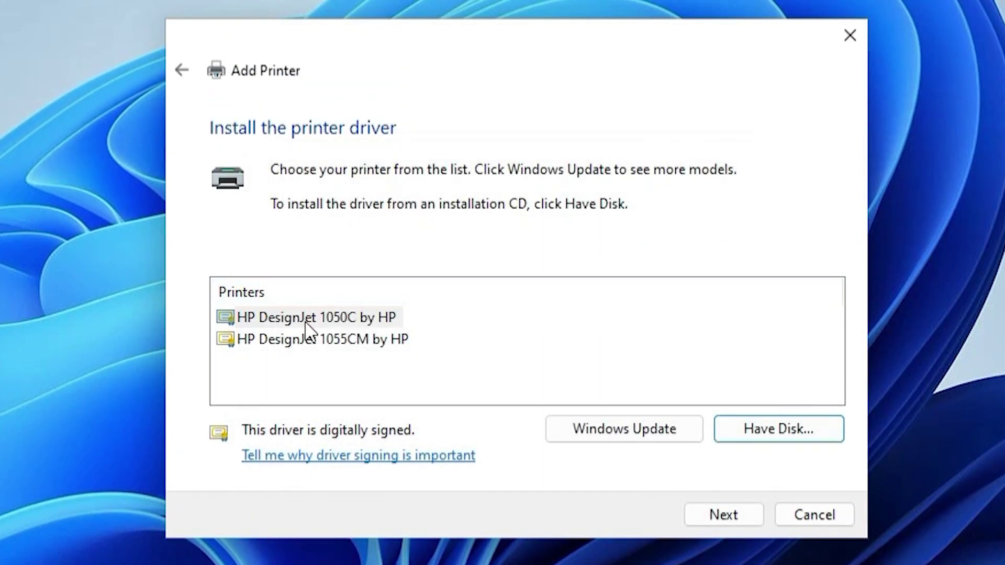
Step: Install HP DesignJet 1050C by HP under its default name, unshared, and finish
click(322, 340)
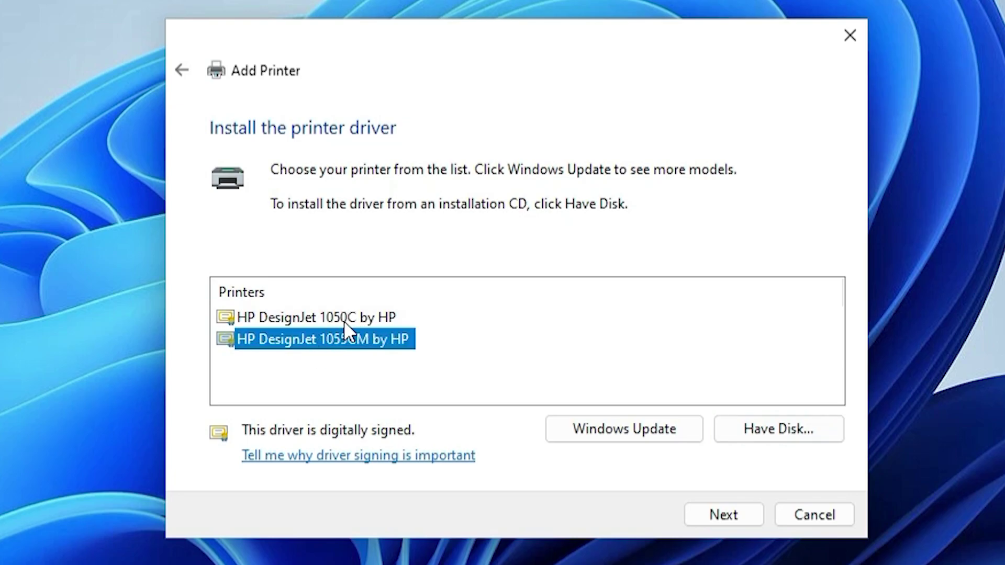
click(346, 319)
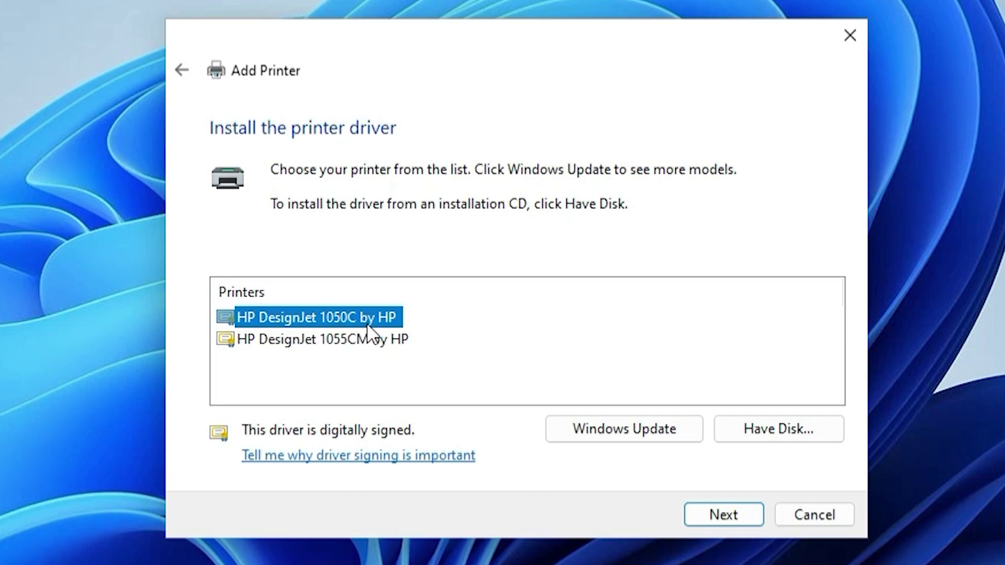
click(724, 515)
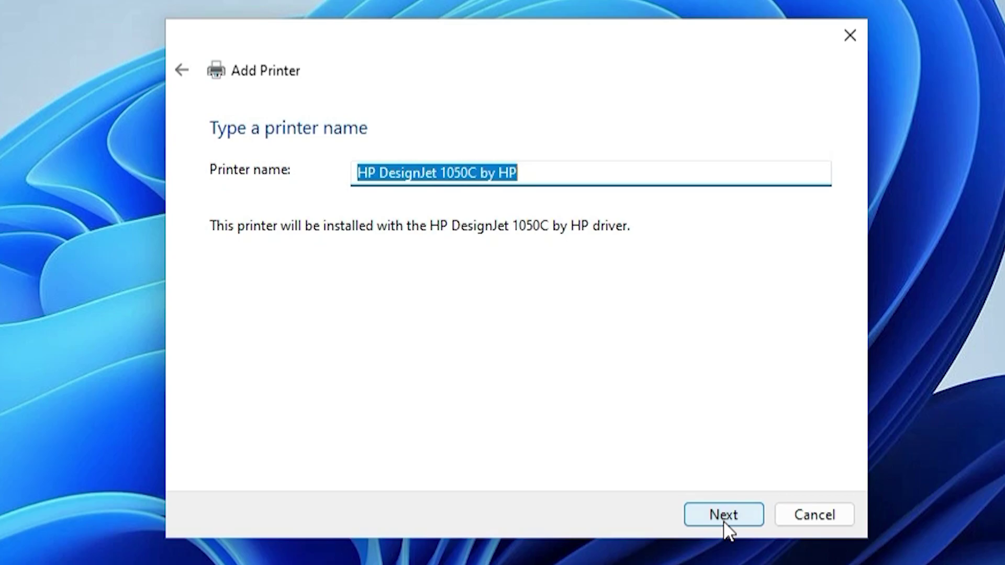
click(724, 515)
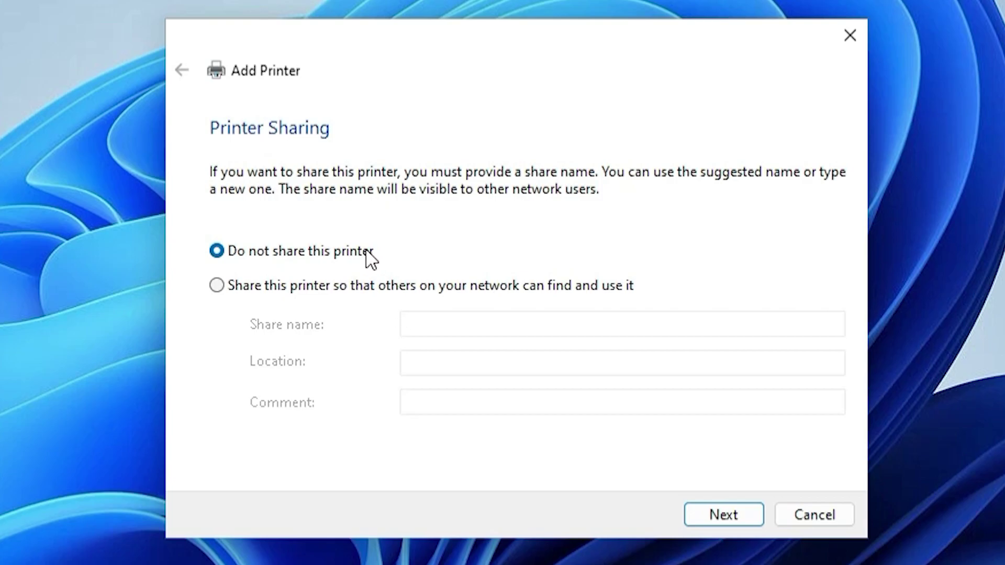
click(739, 520)
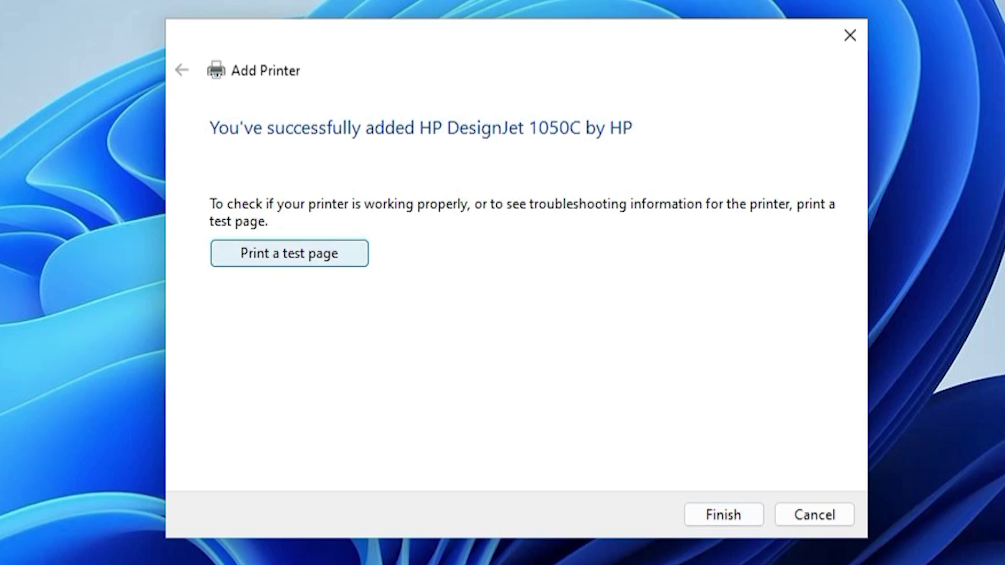
click(714, 512)
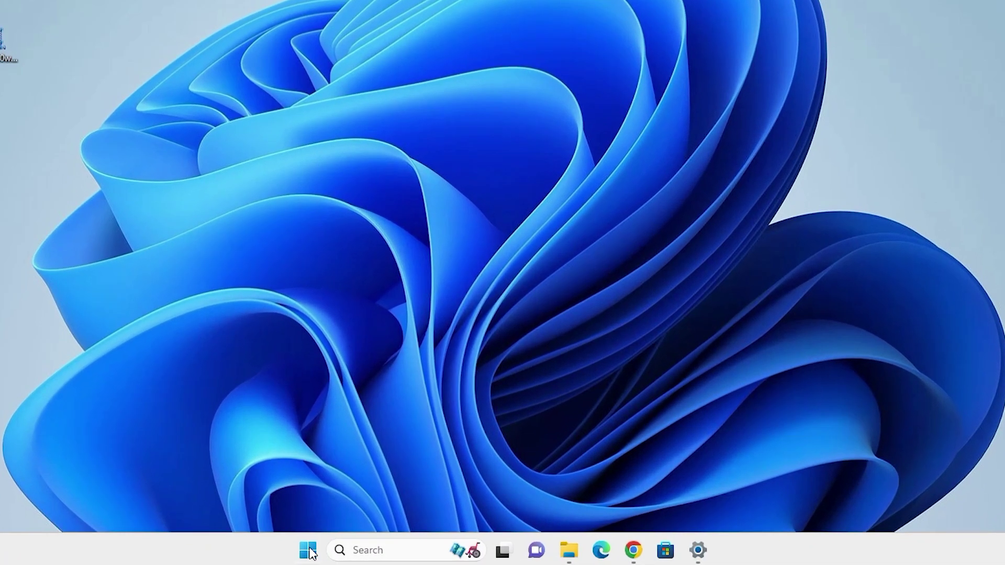
Step: Go from Control Panel's Devices and Printers to Printers & scanners to confirm the HP DesignJet 1050C
click(308, 550)
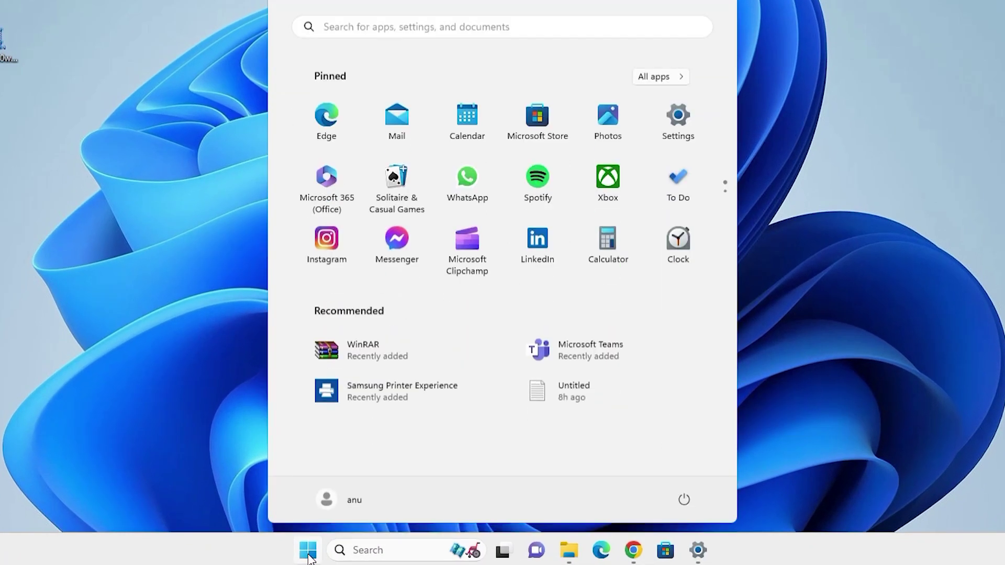
click(308, 551)
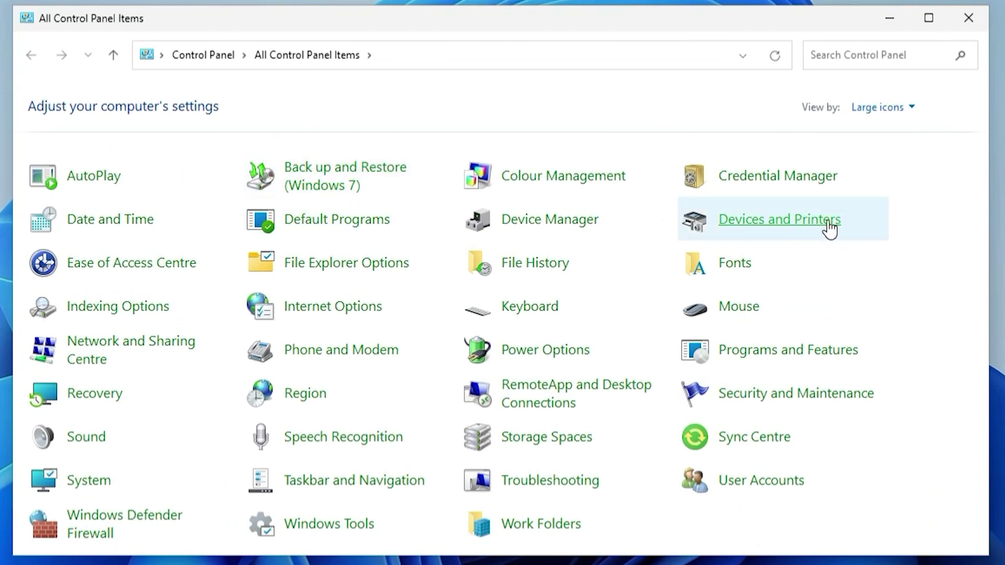
click(818, 228)
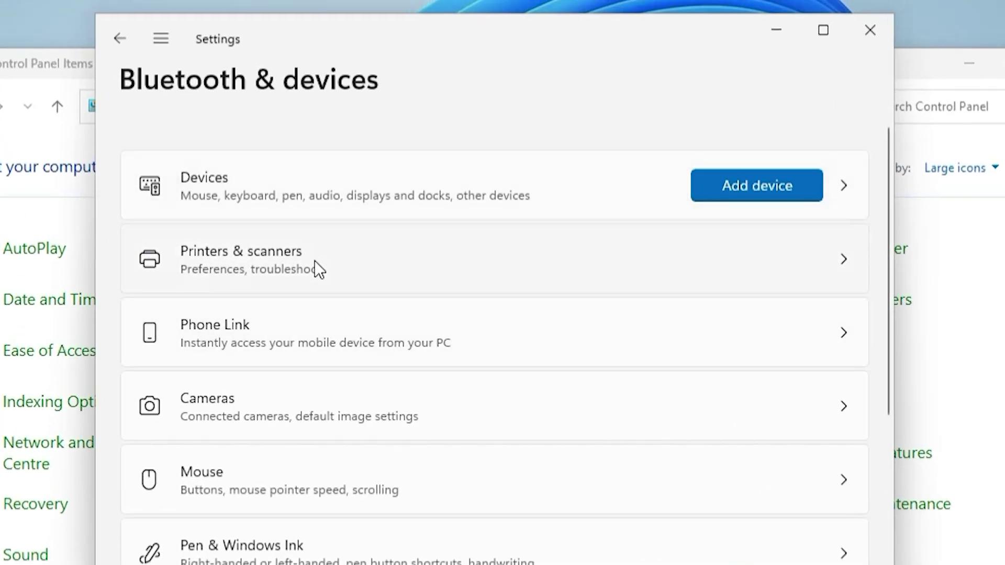
click(315, 261)
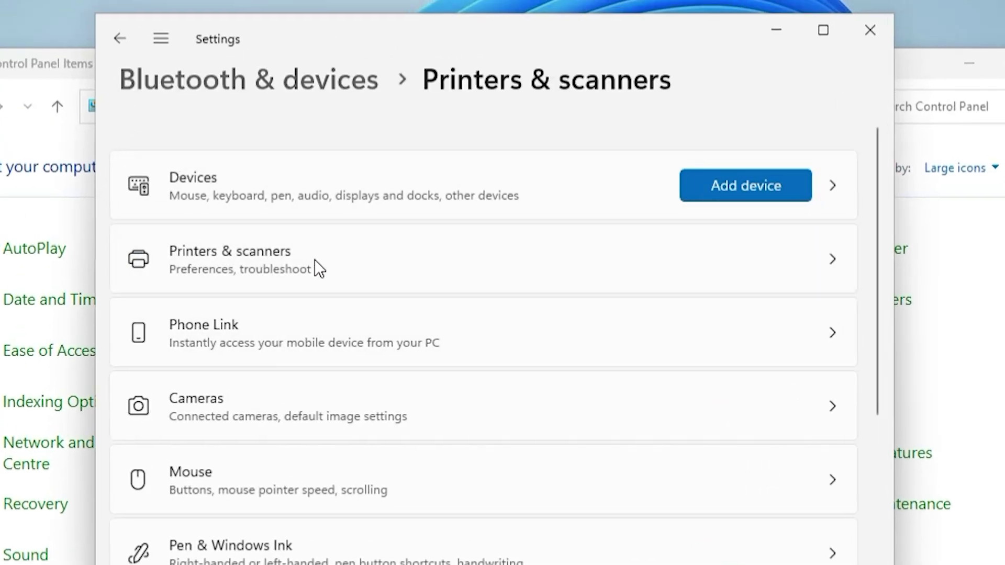